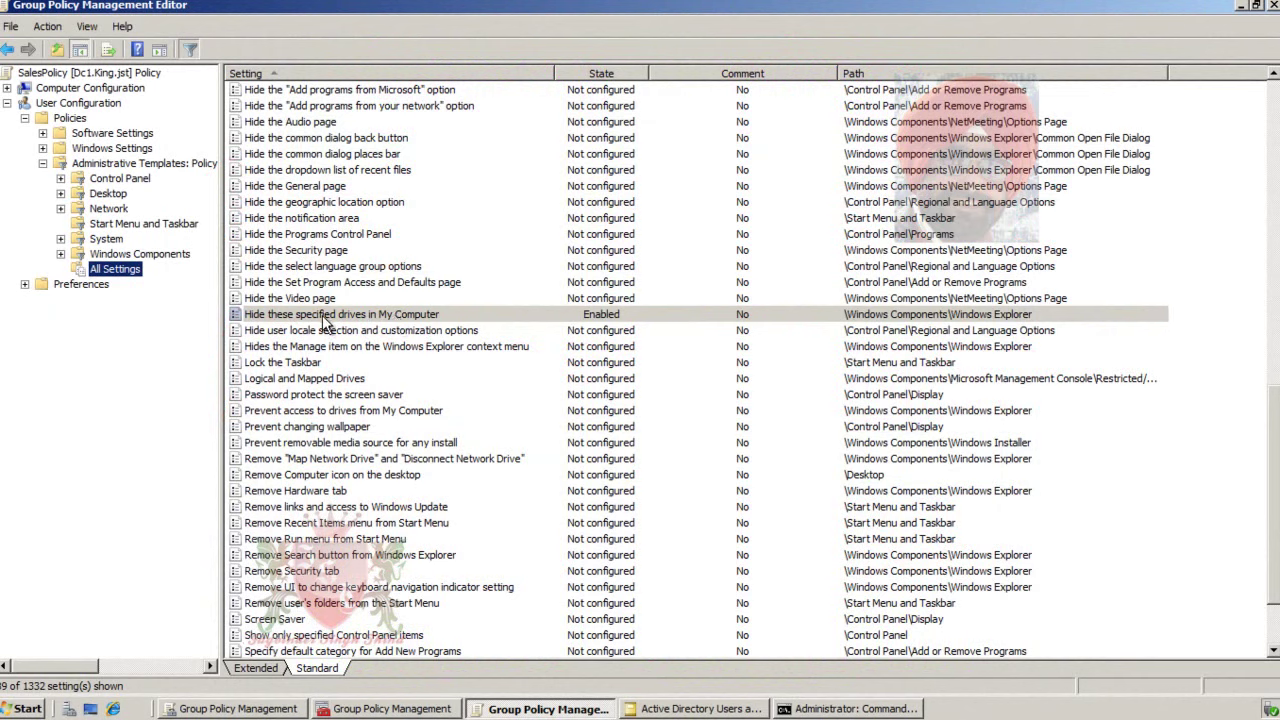
- Set 'Hide these specified drives in My Computer' back to Not Configured and apply it
double_click(328, 316)
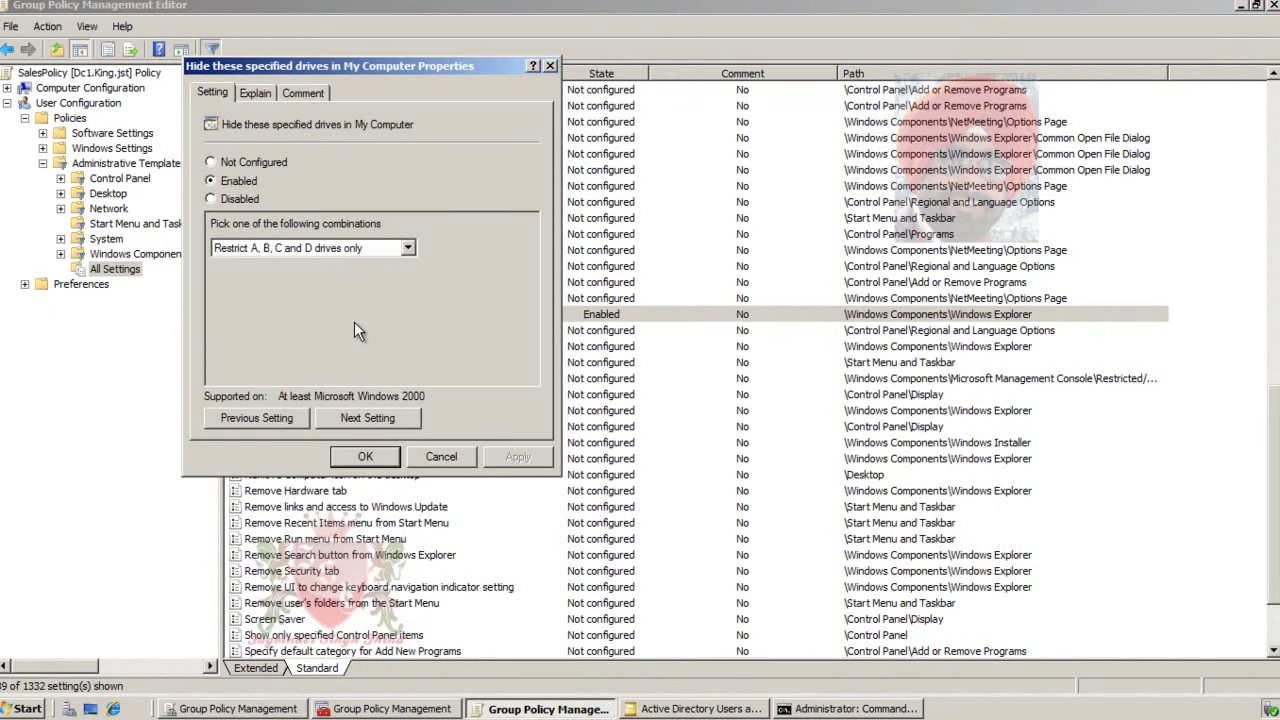
key("alt+c")
left_click(523, 457)
left_click(365, 456)
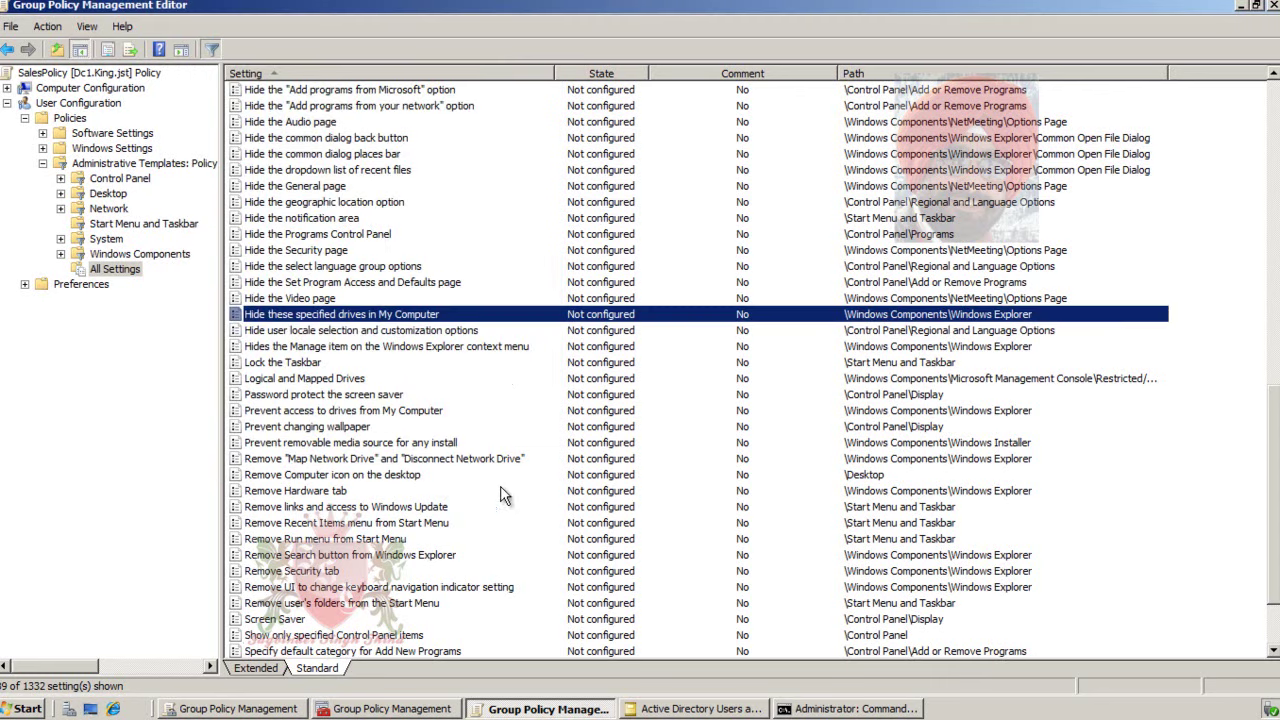
- Rerun gpupdate /force in Command Prompt, then close the Group Policy Management Editor
left_click(831, 712)
key("Up")
key("Return")
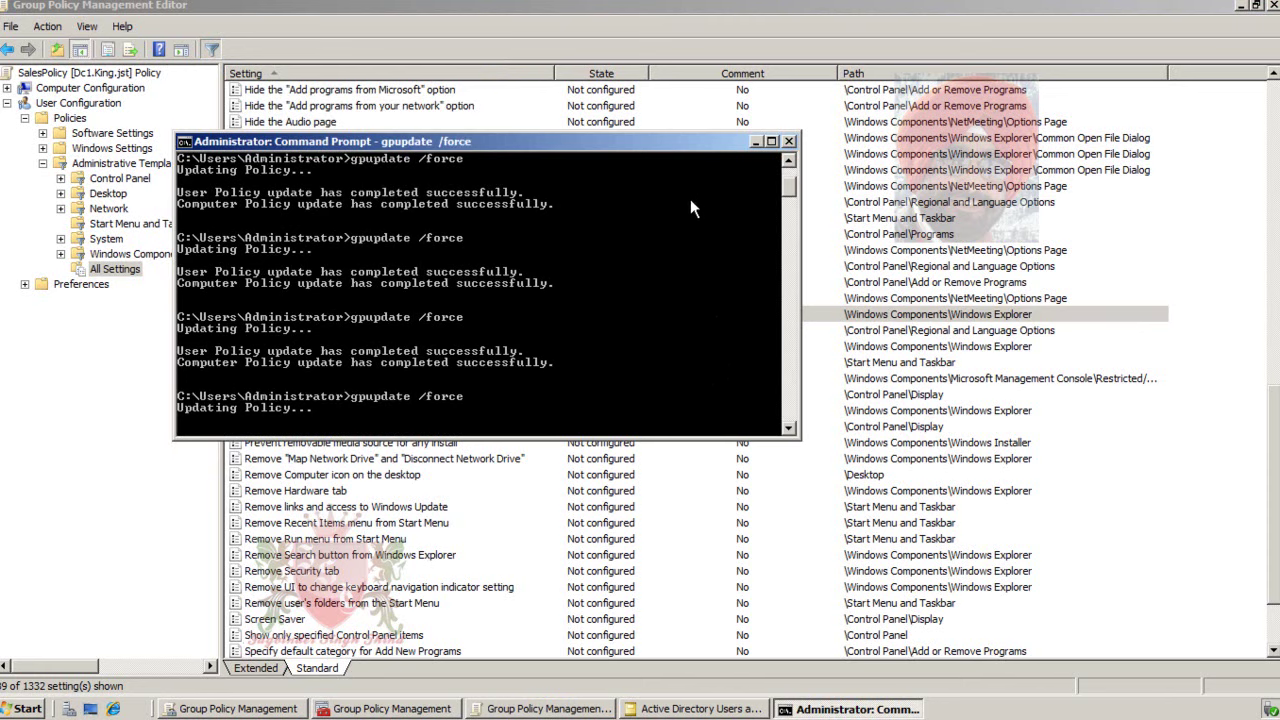
left_click(754, 142)
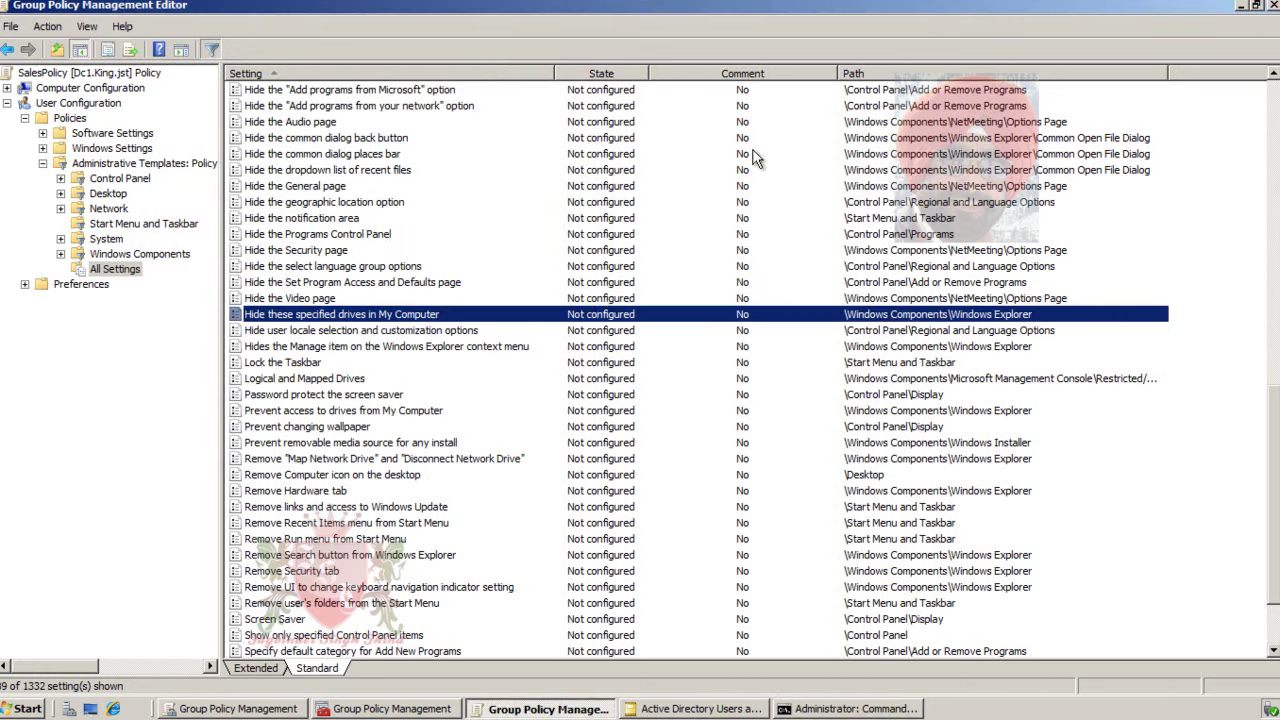
left_click(1273, 5)
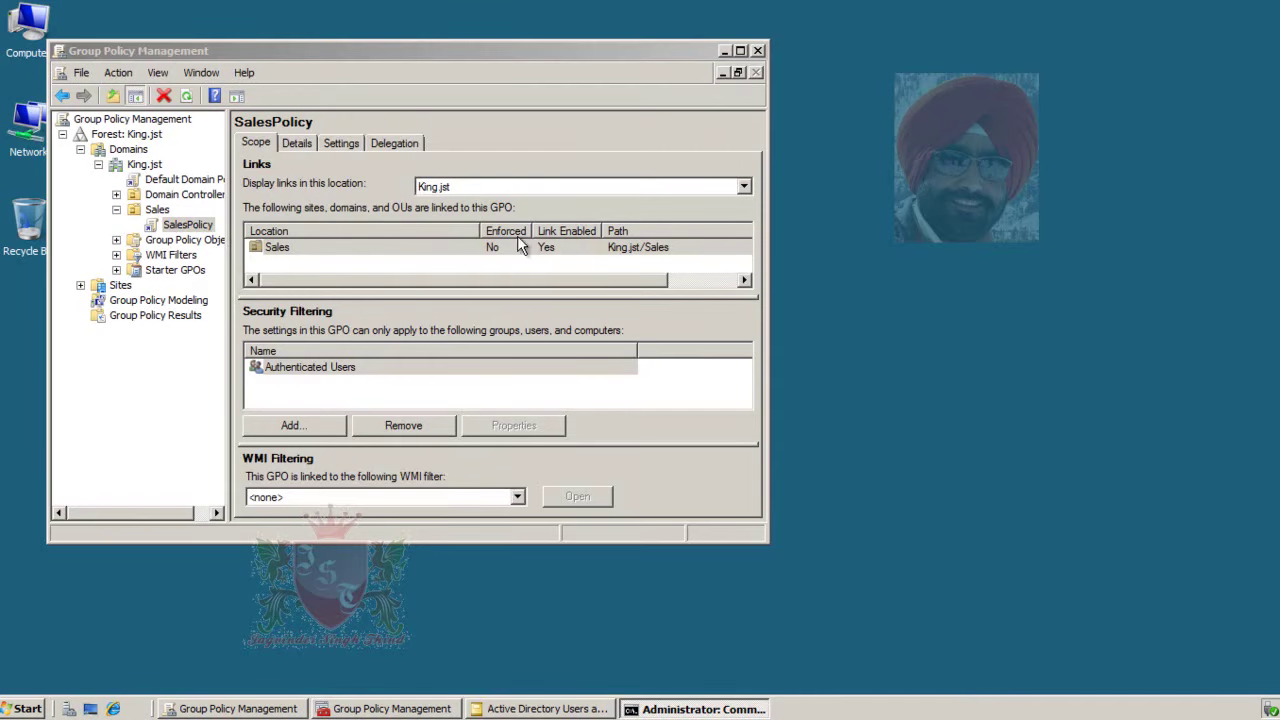
left_click(740, 50)
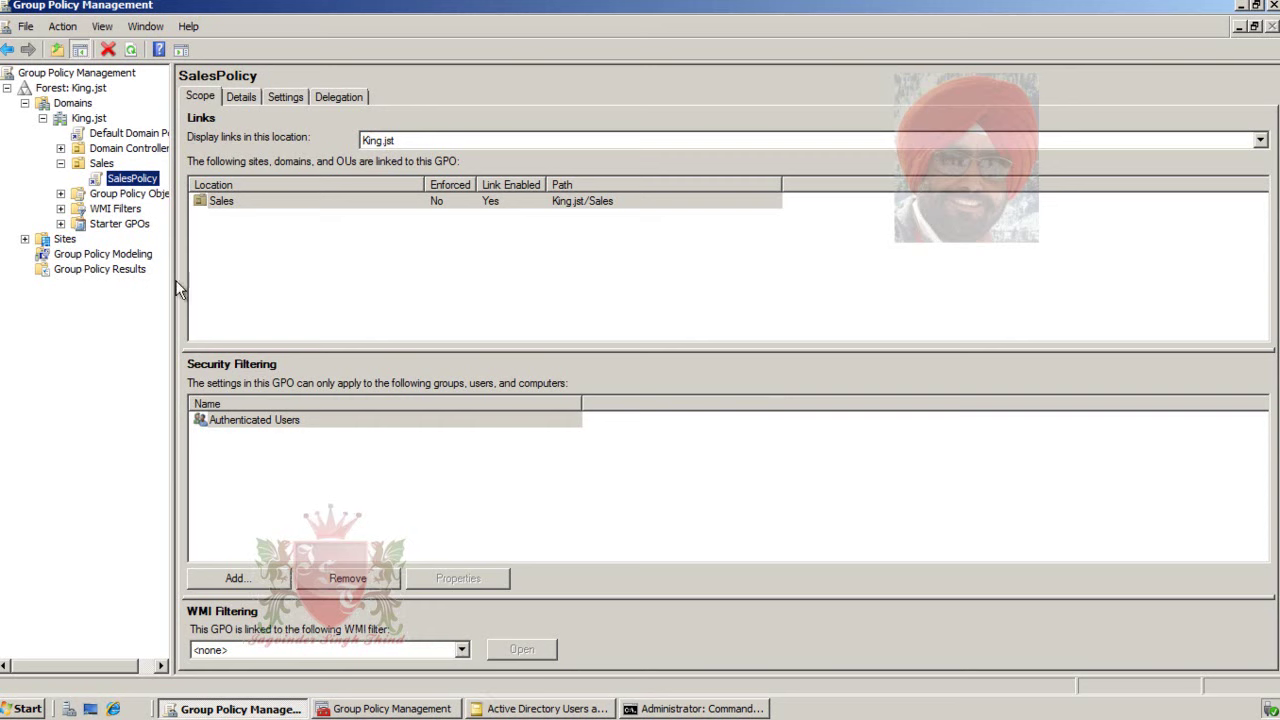
left_click(517, 709)
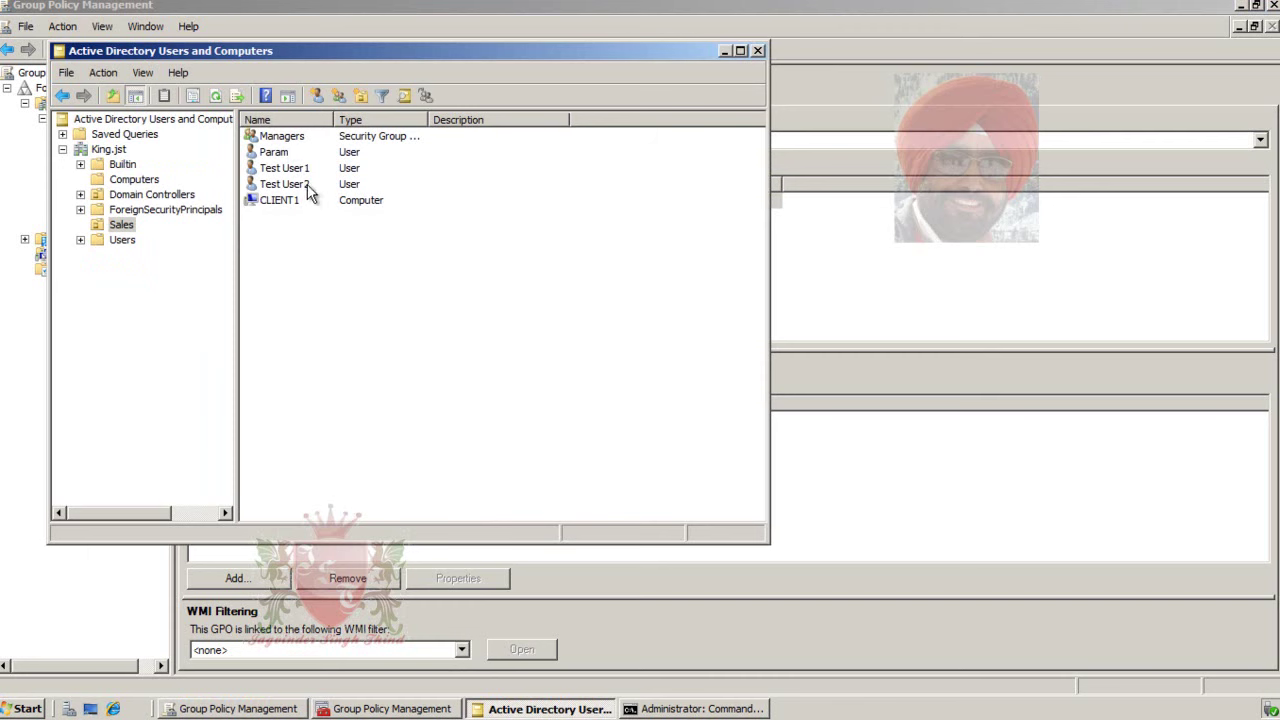
left_click(724, 50)
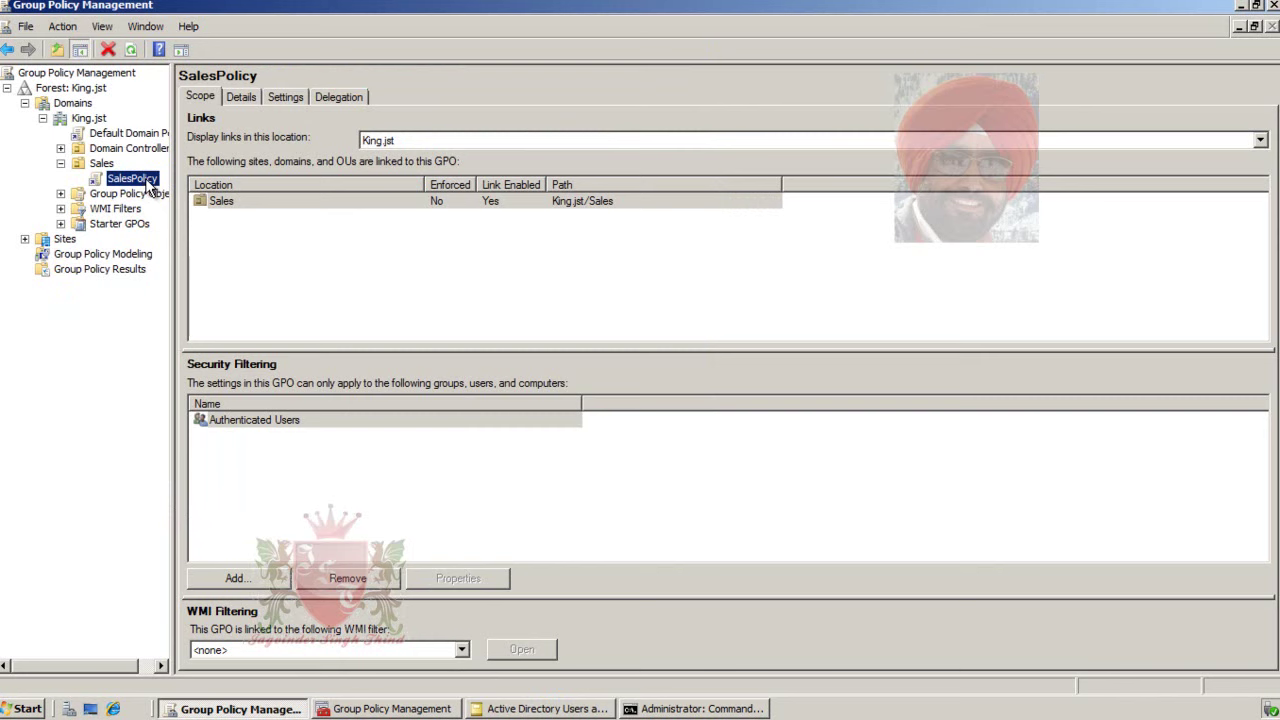
- Edit SalesPolicy maximized, showing User Configuration > Administrative Templates > System > Removable Storage Access
right_click(148, 185)
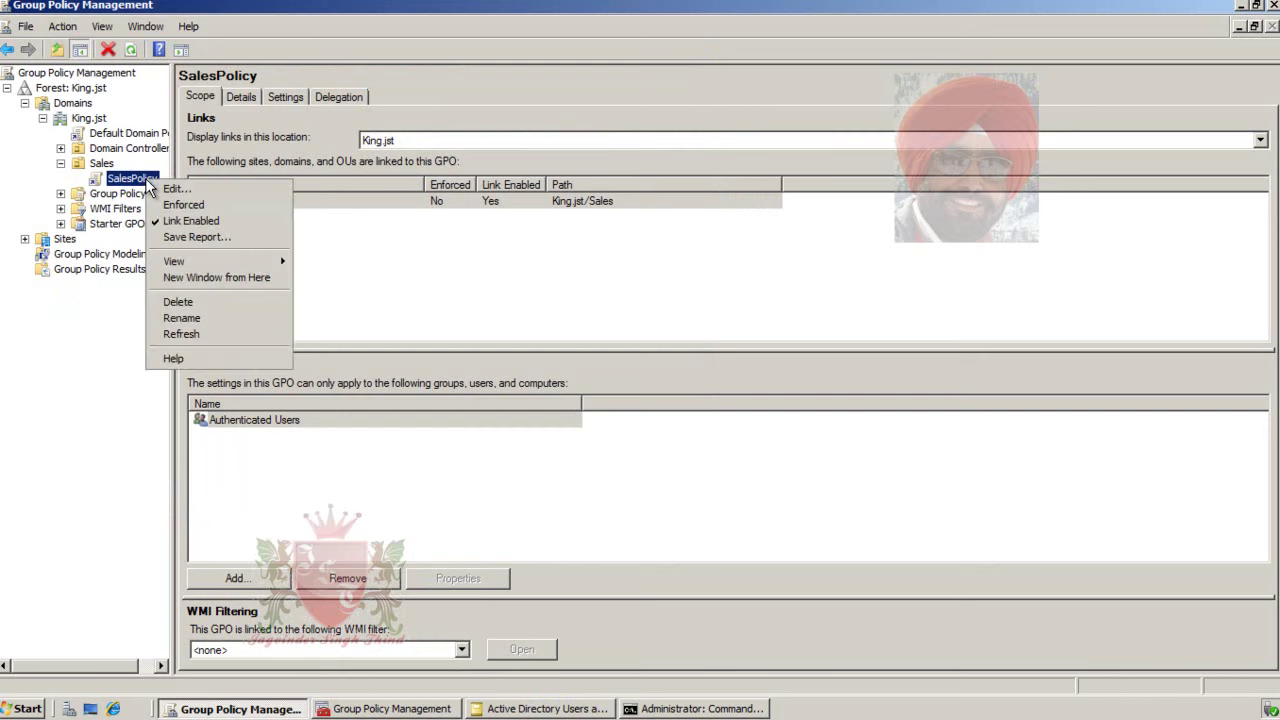
left_click(221, 189)
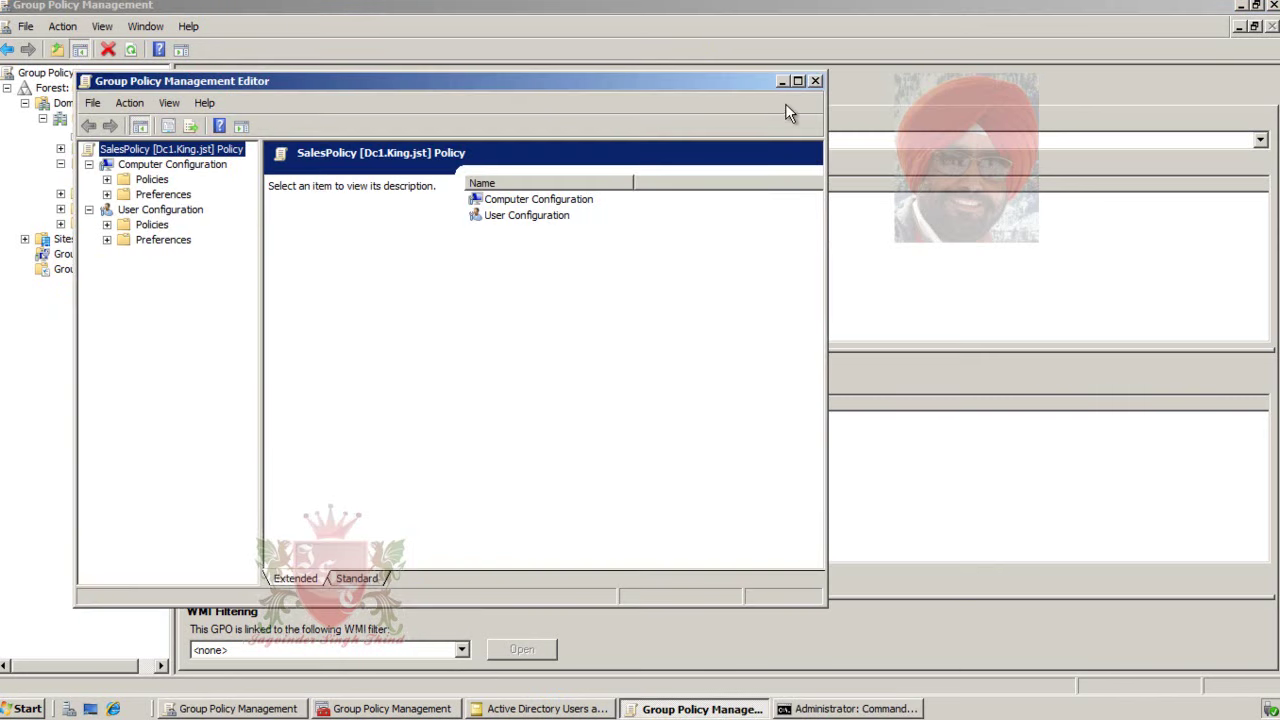
left_click(799, 82)
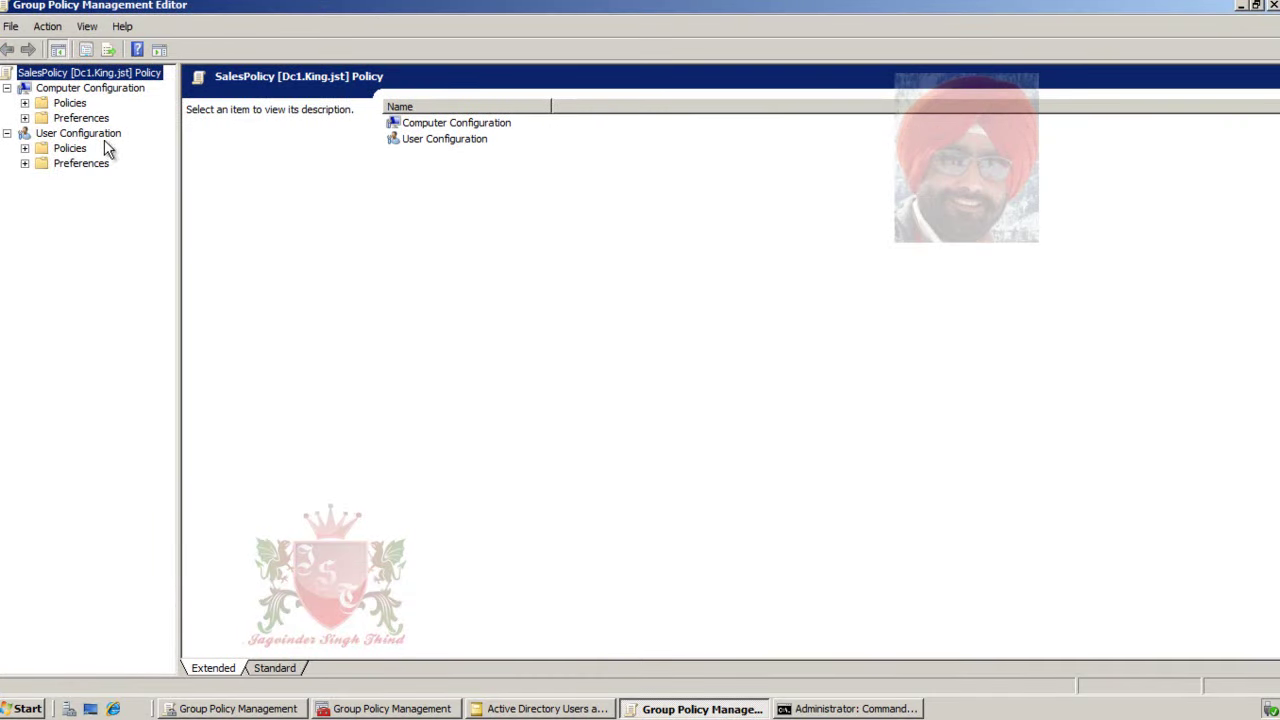
left_click(24, 148)
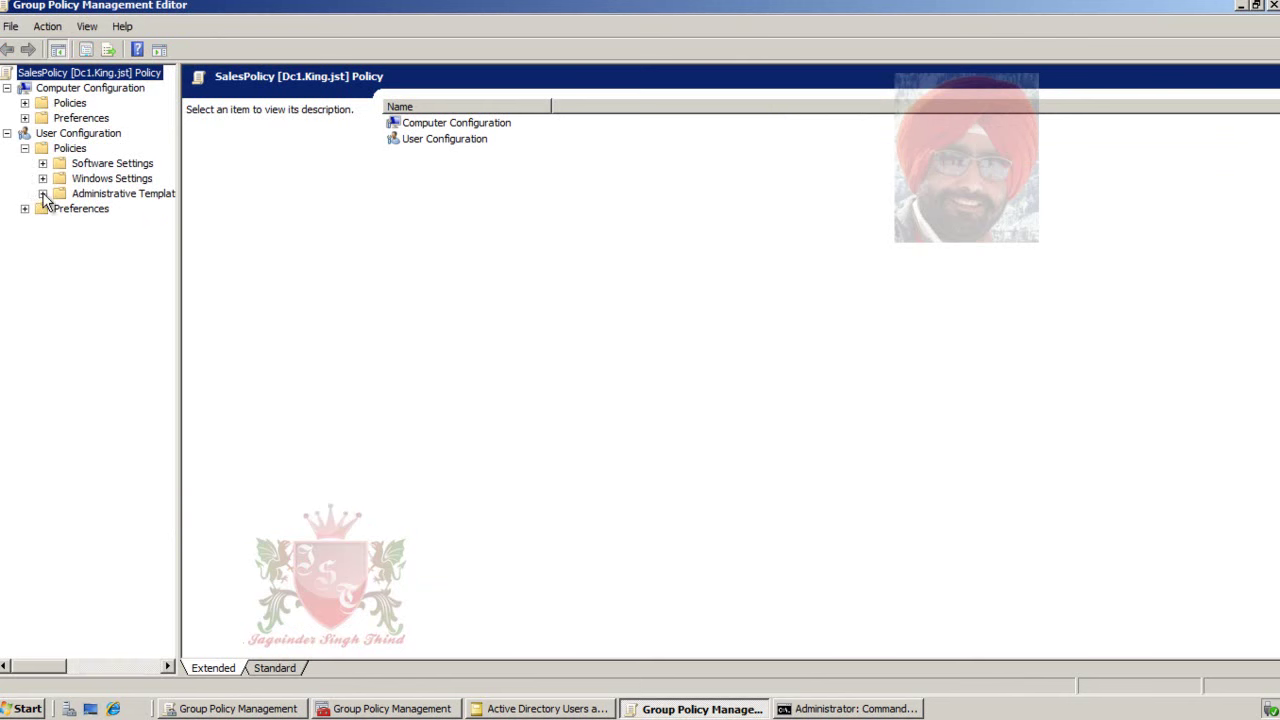
left_click(43, 194)
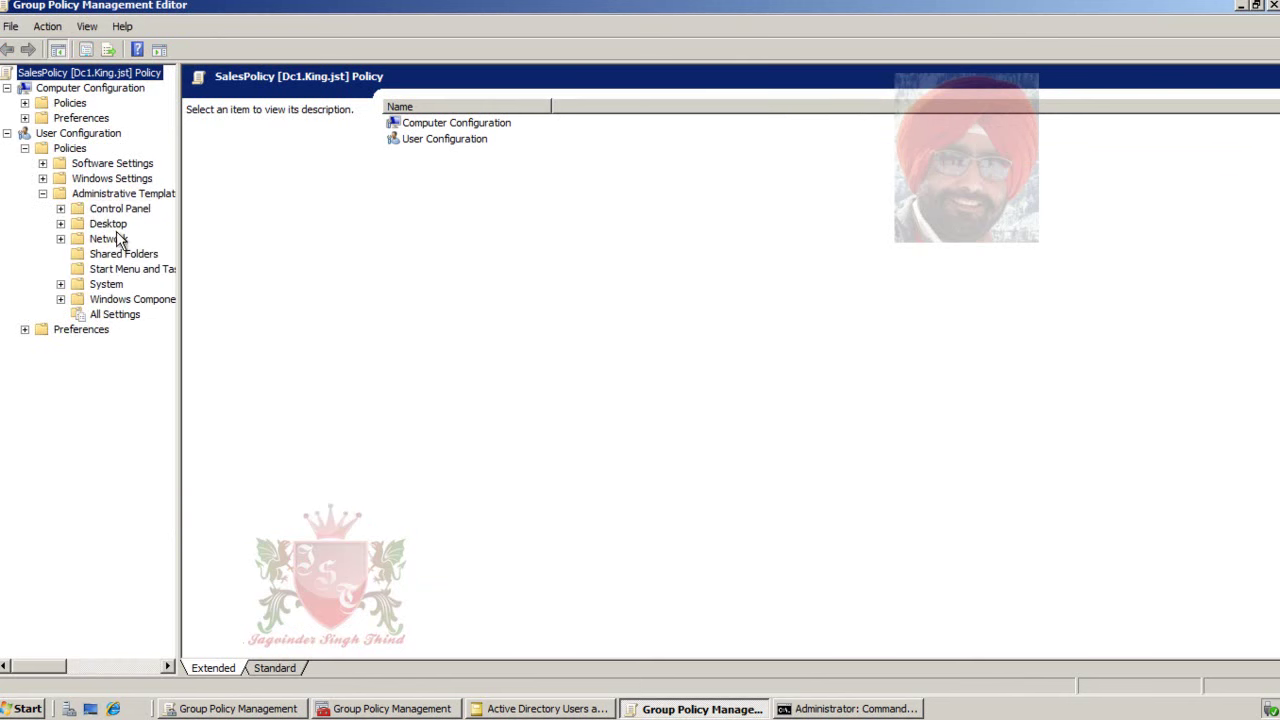
left_click(60, 284)
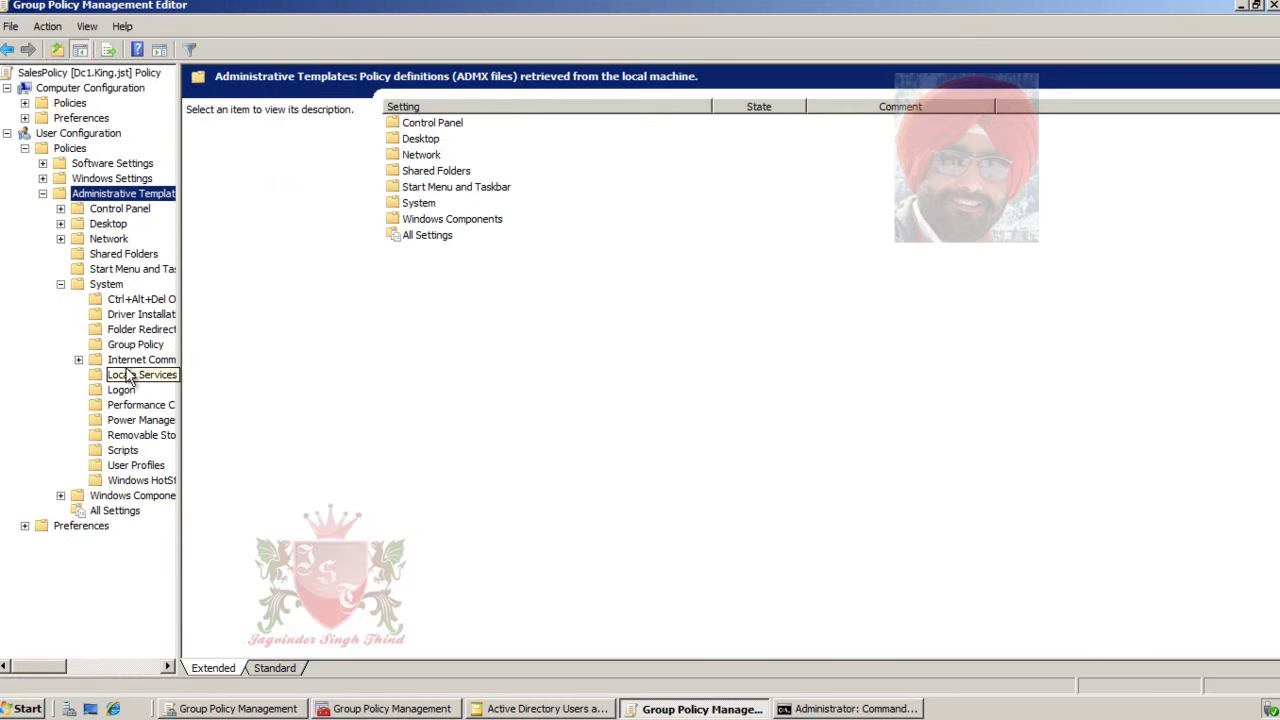
left_click(148, 437)
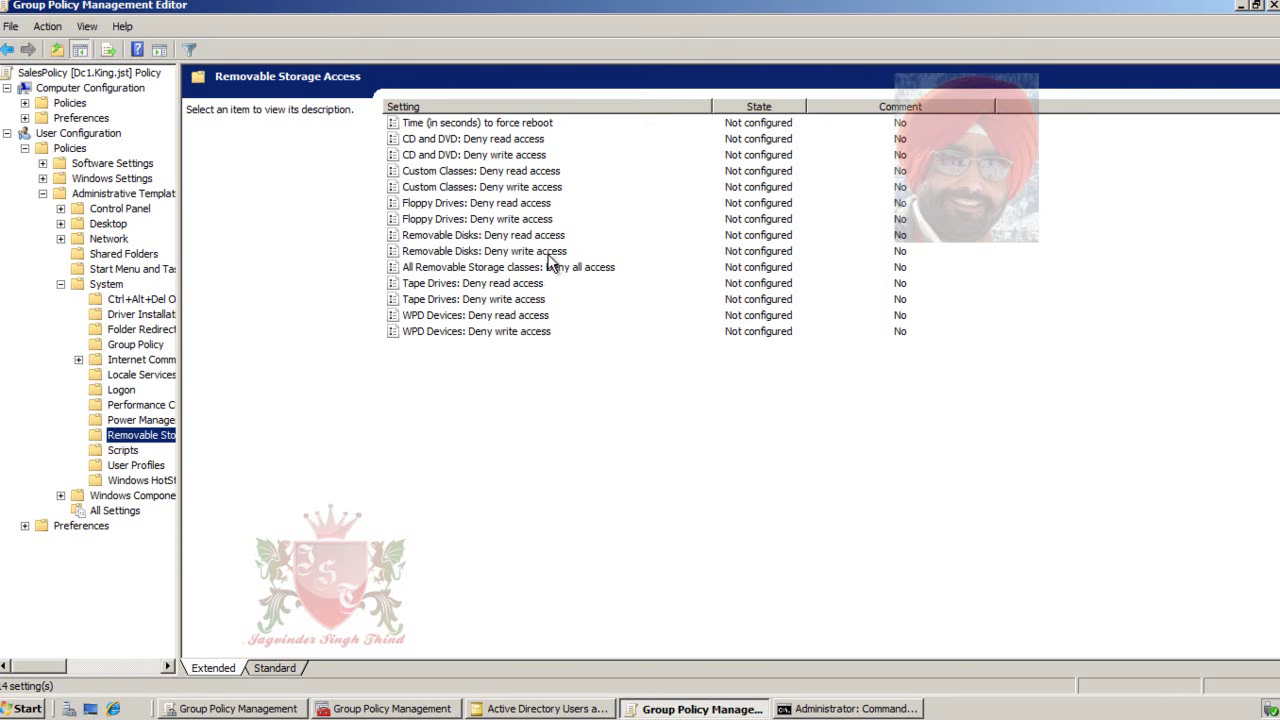
- Enable 'All Removable Storage classes: Deny all access' in SalesPolicy, then close the editor
left_click(458, 271)
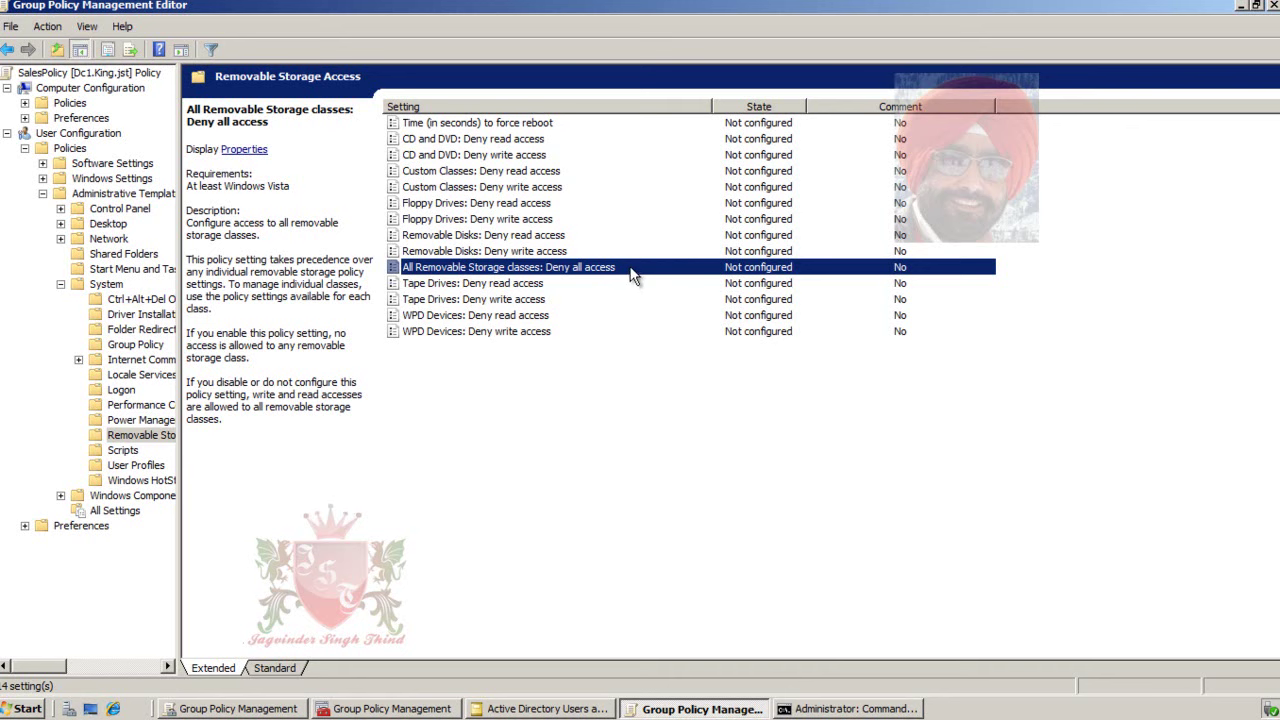
double_click(592, 272)
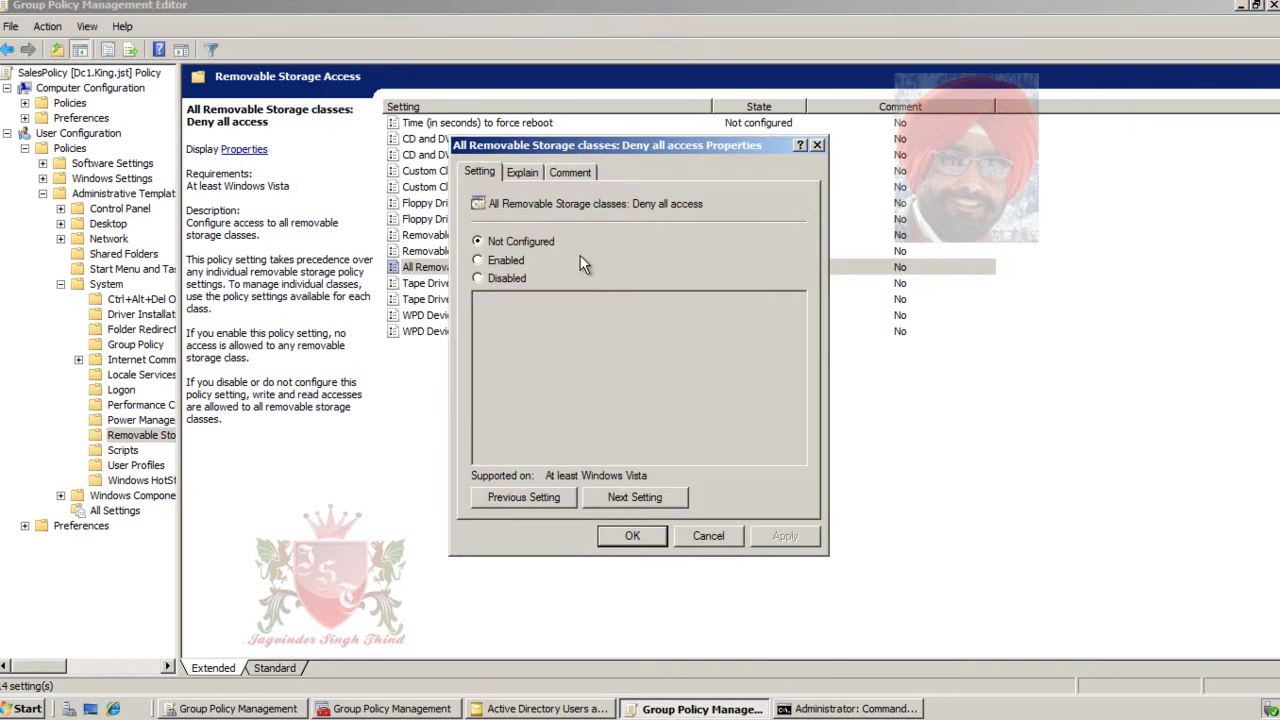
left_click(505, 261)
left_click(652, 540)
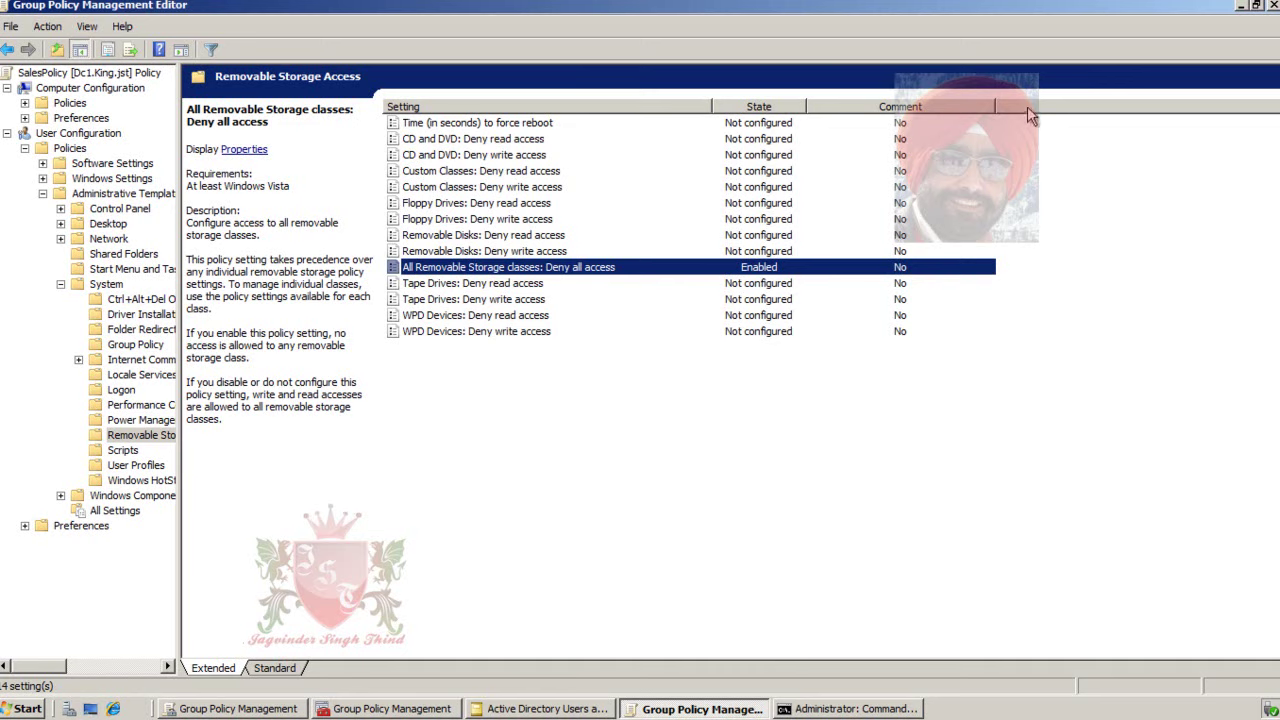
left_click(1273, 5)
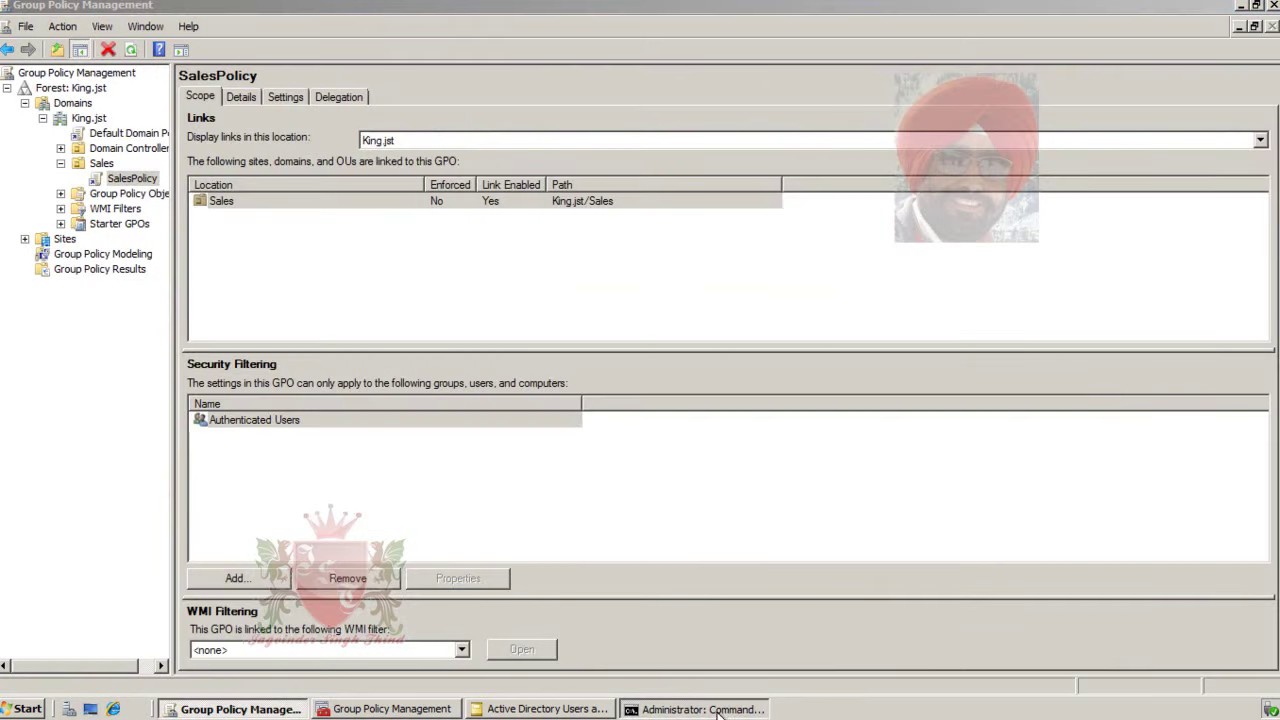
- Rerun gpupdate /force in Command Prompt to apply the new SalesPolicy setting
left_click(718, 711)
key("Up")
key("Return")
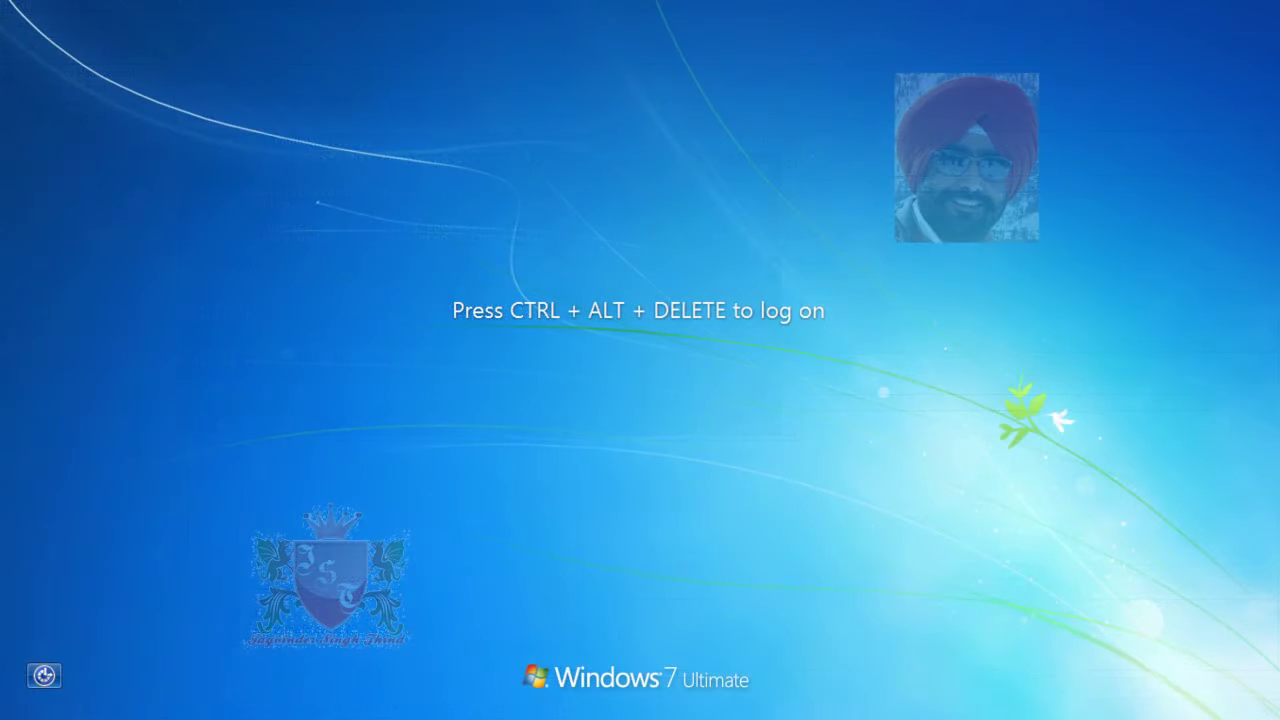
- Switch user and log on to the KING domain as the test user with their password
key("ctrl+alt+Delete")
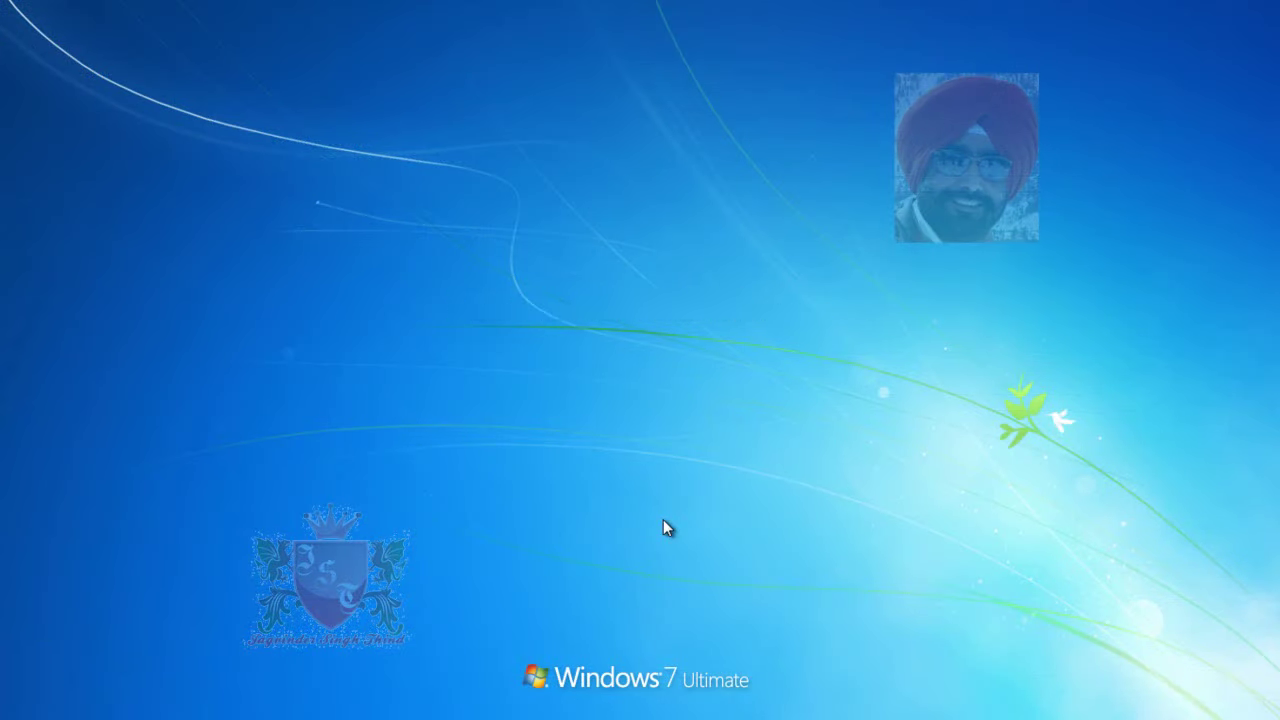
left_click(660, 540)
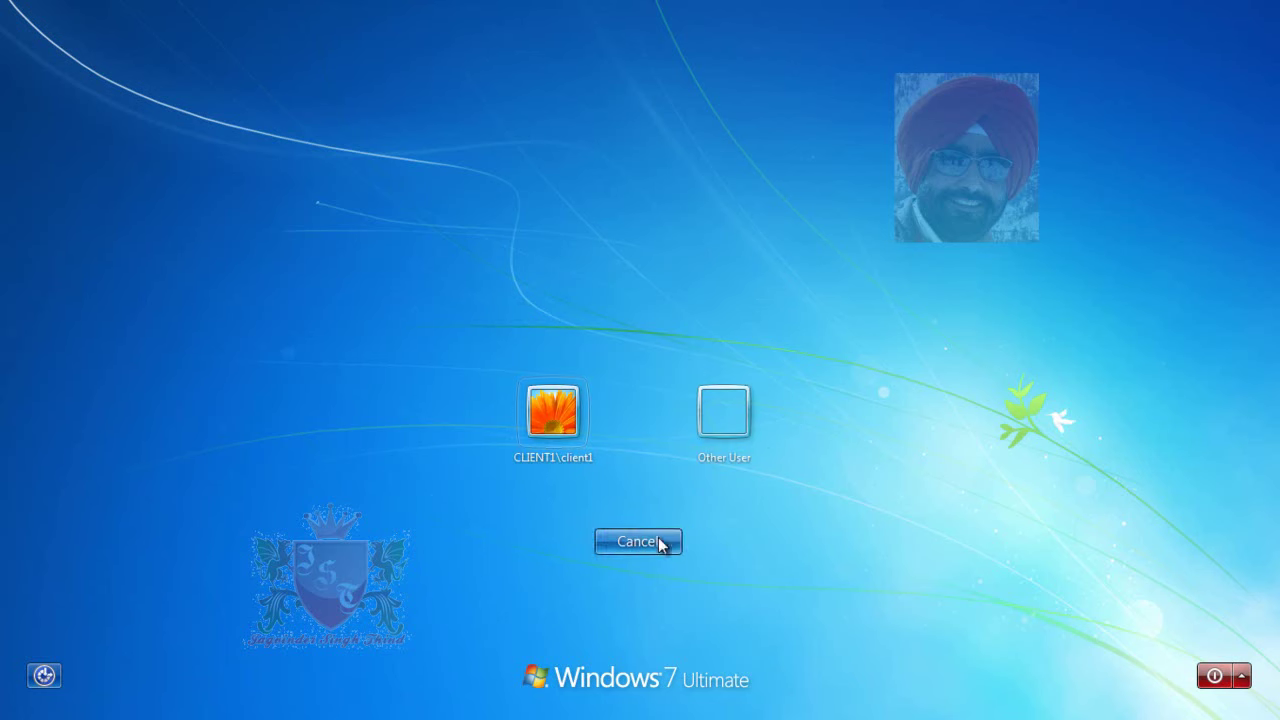
left_click(747, 433)
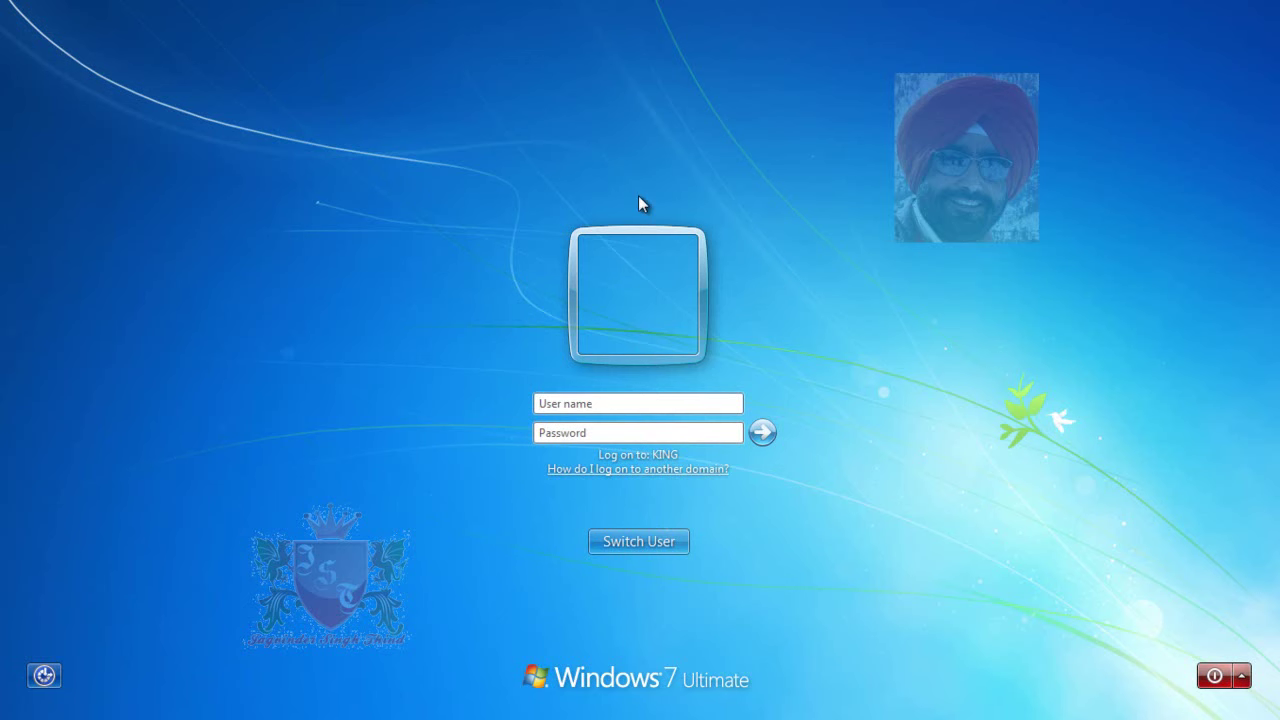
type("testuser1")
key("Tab")
type("p")
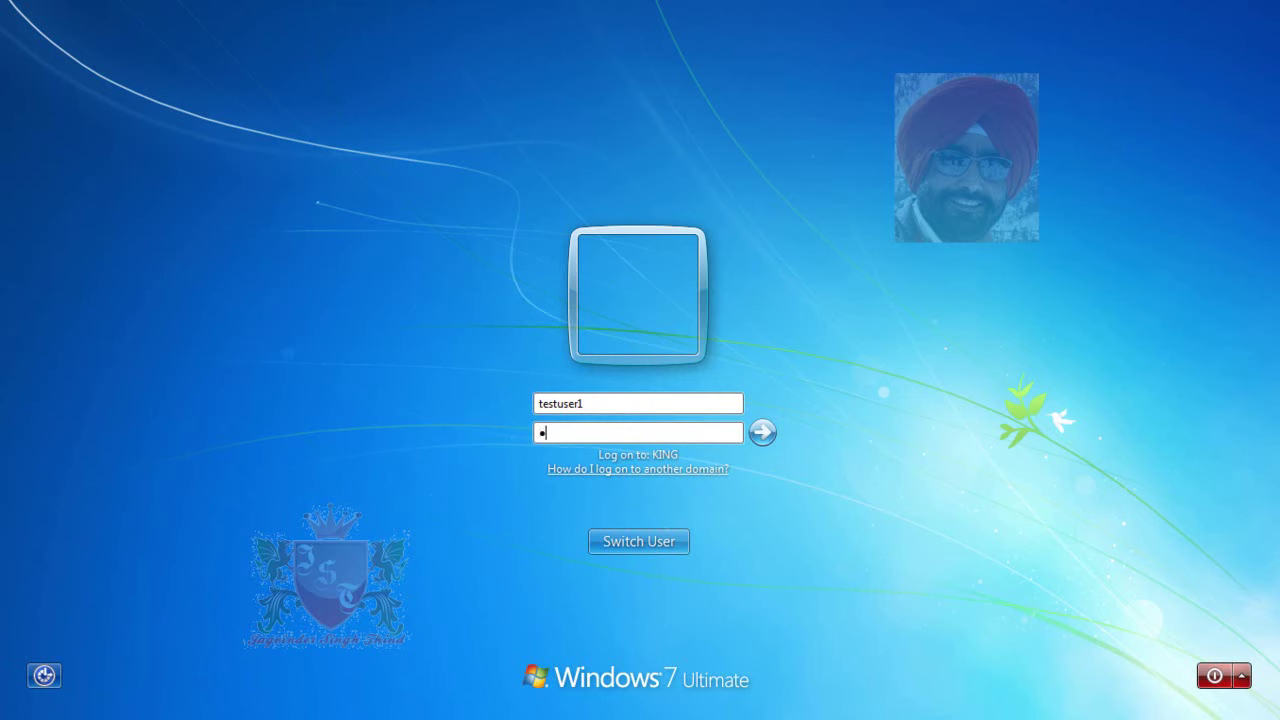
type("assword12")
key("Return")
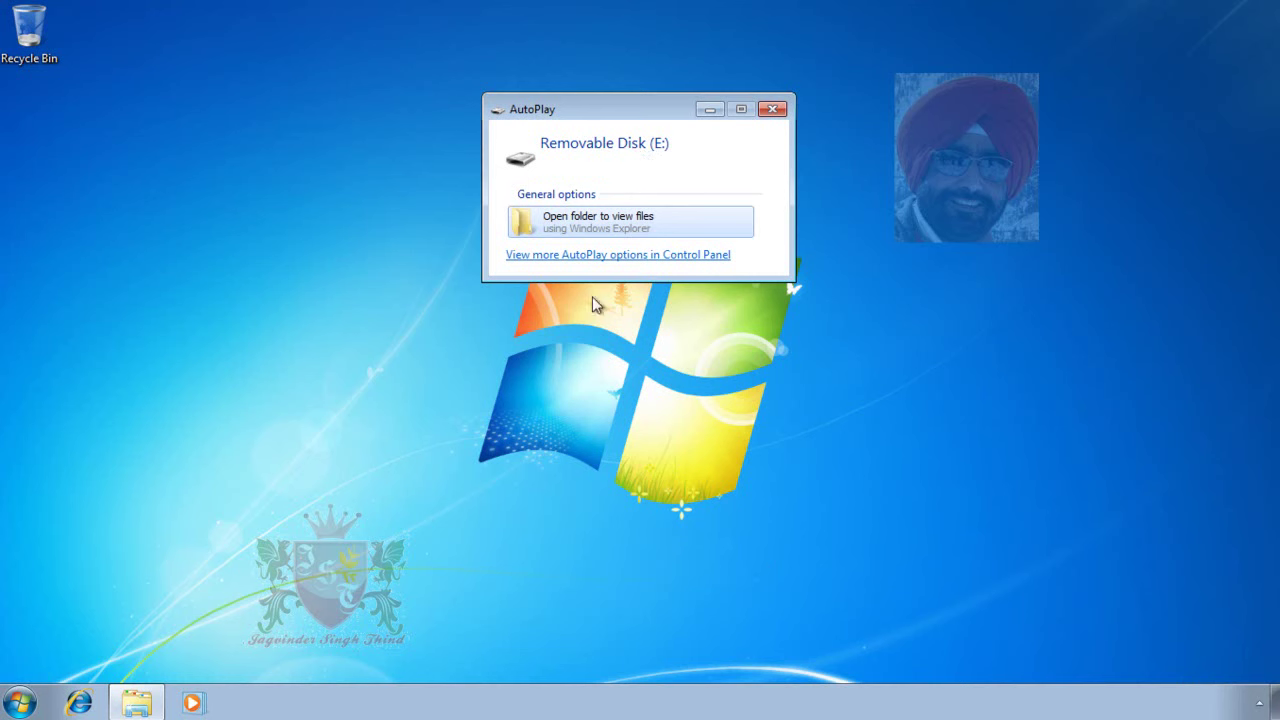
- Open Computer from the Start menu and confirm DVD Drive (D:) gives 'Access is denied'
left_click(19, 703)
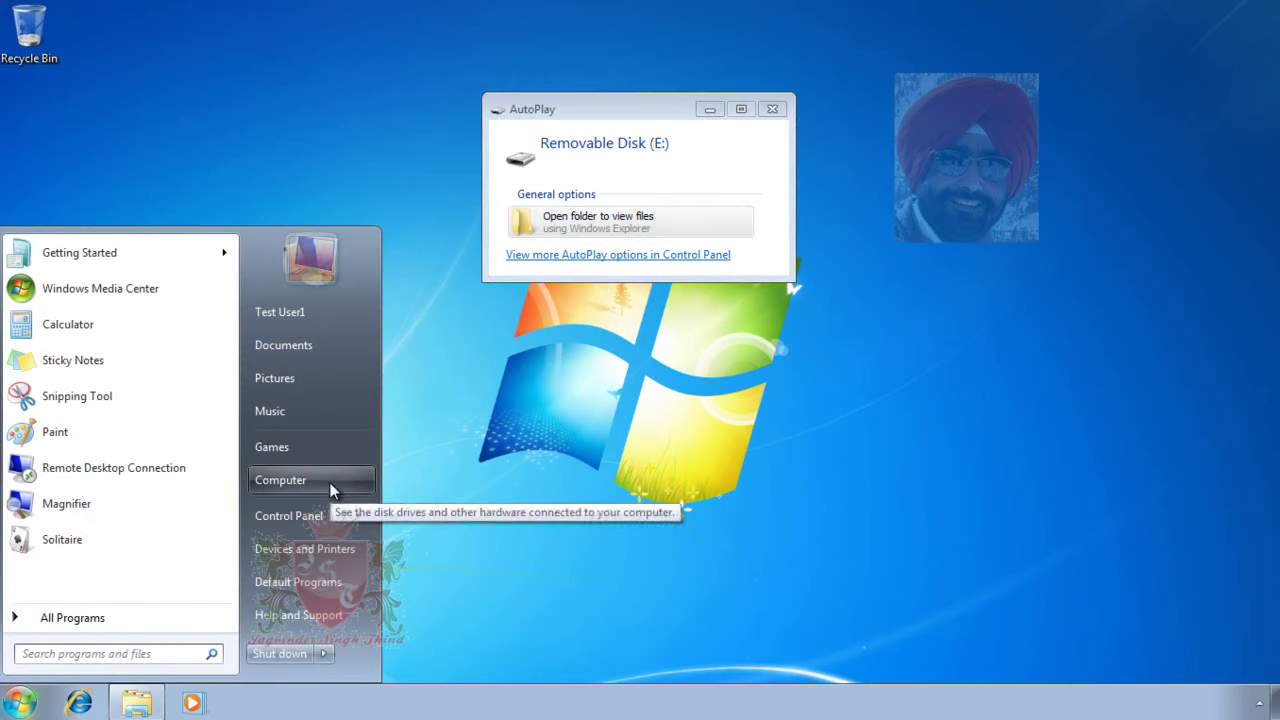
left_click(329, 482)
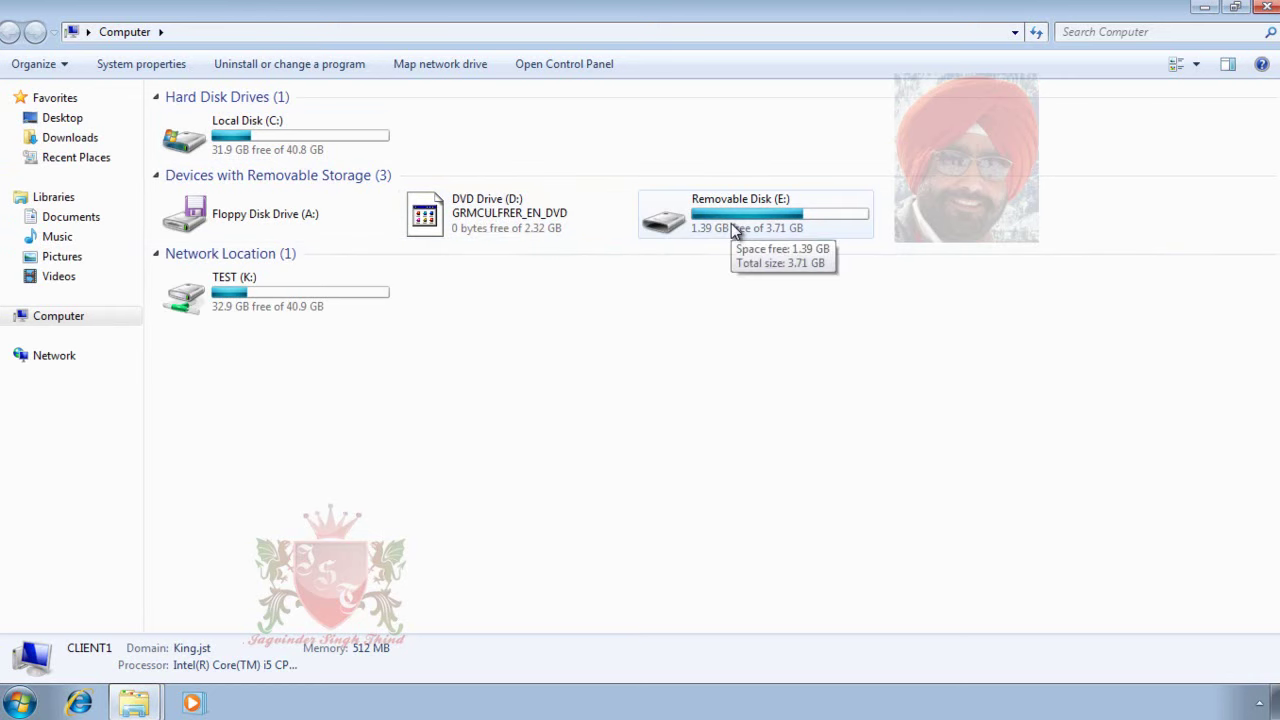
double_click(490, 216)
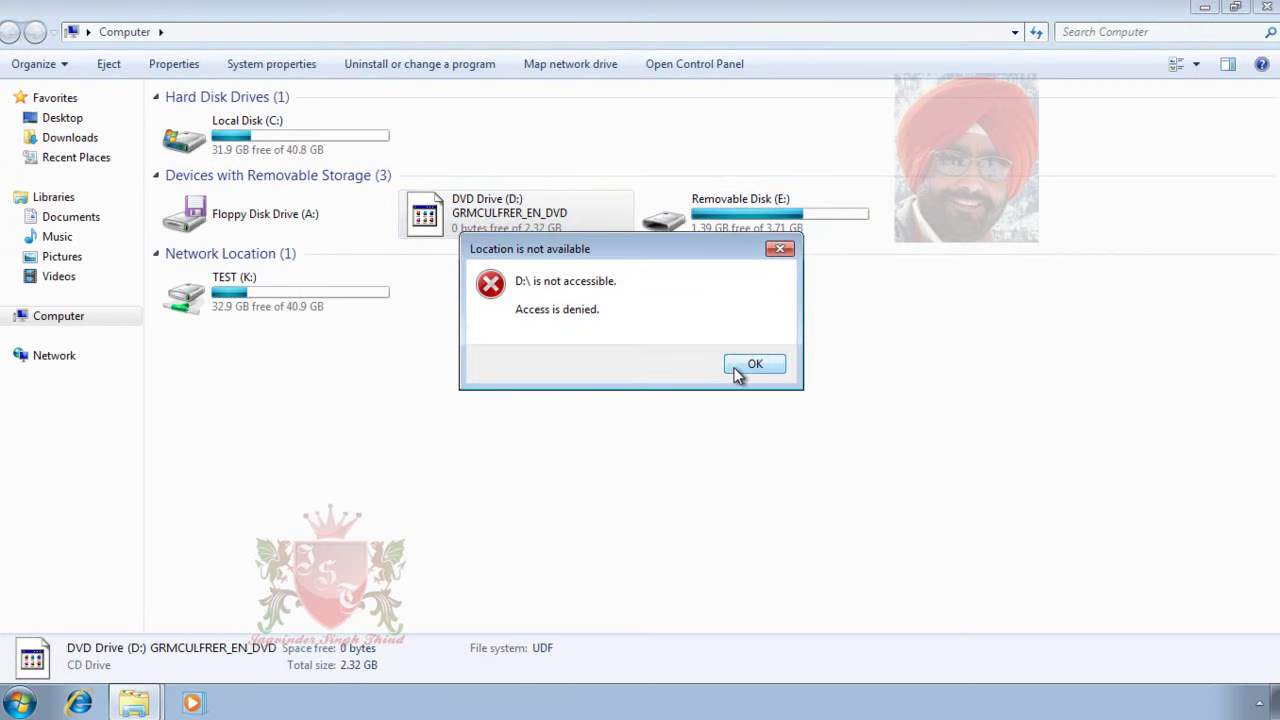
left_click(755, 366)
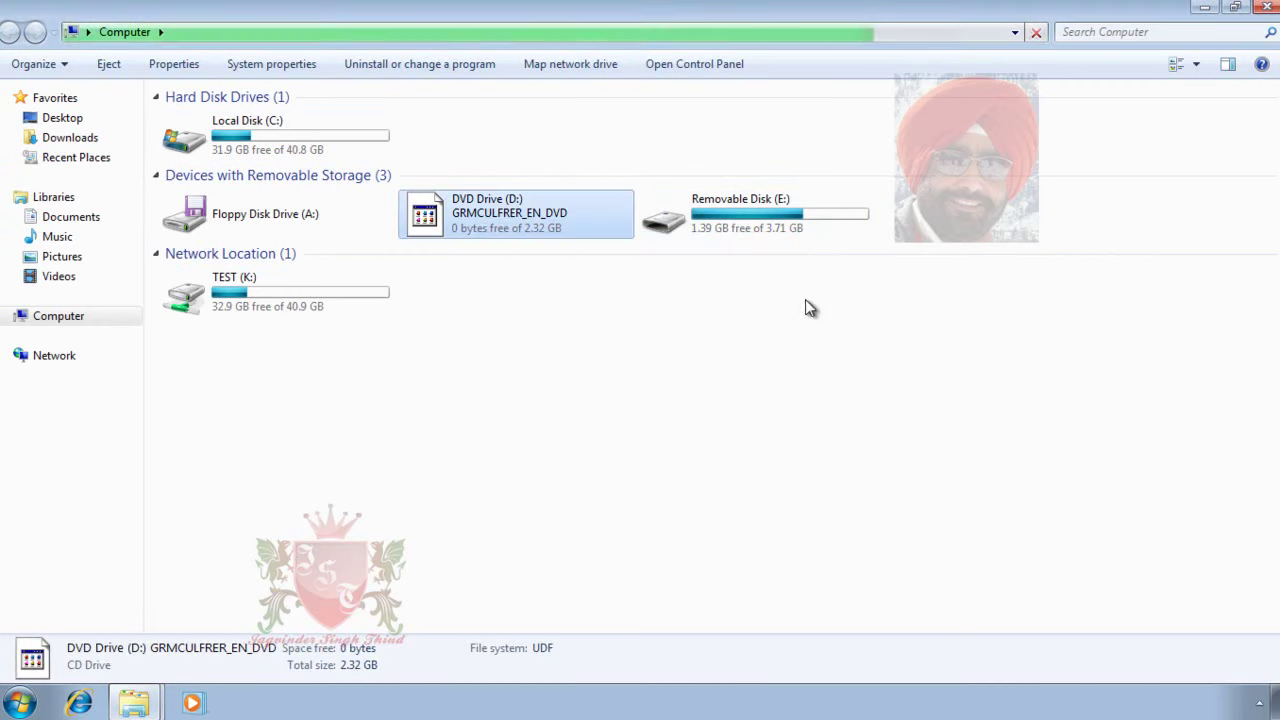
- Confirm Removable Disk (E:) is denied from Explorer and AutoPlay, dismissing each error
double_click(775, 225)
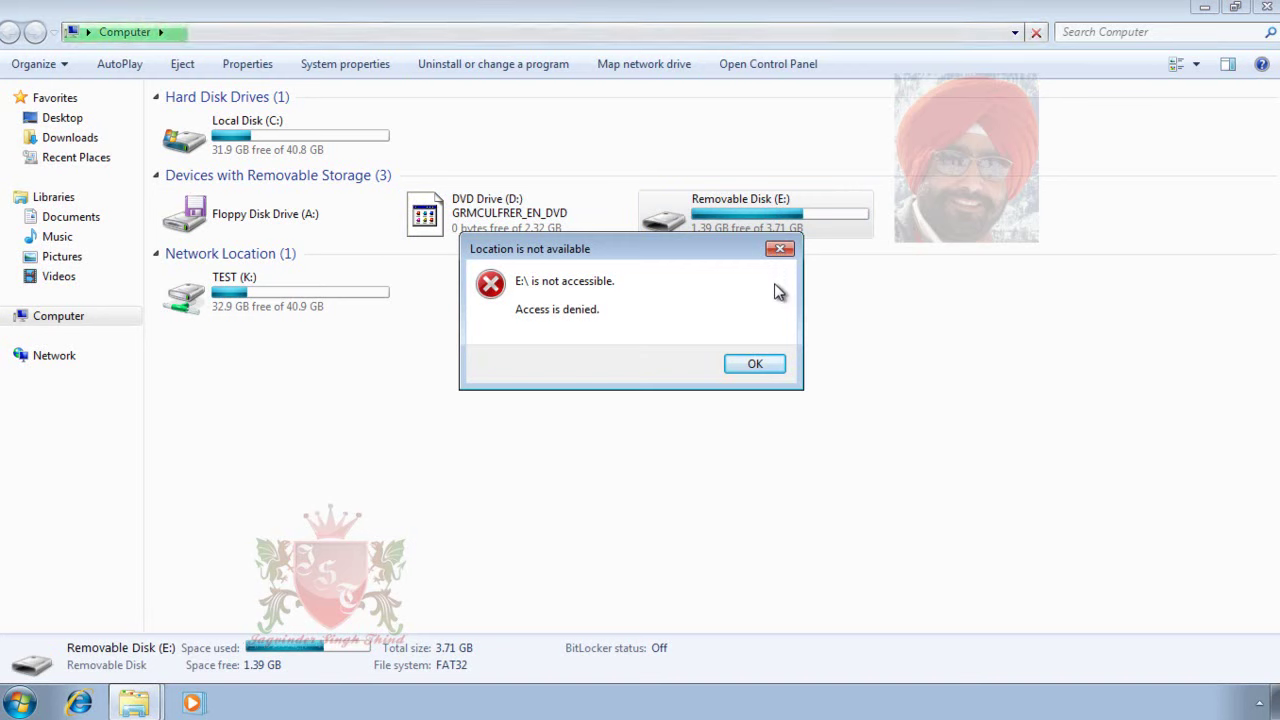
left_click(751, 367)
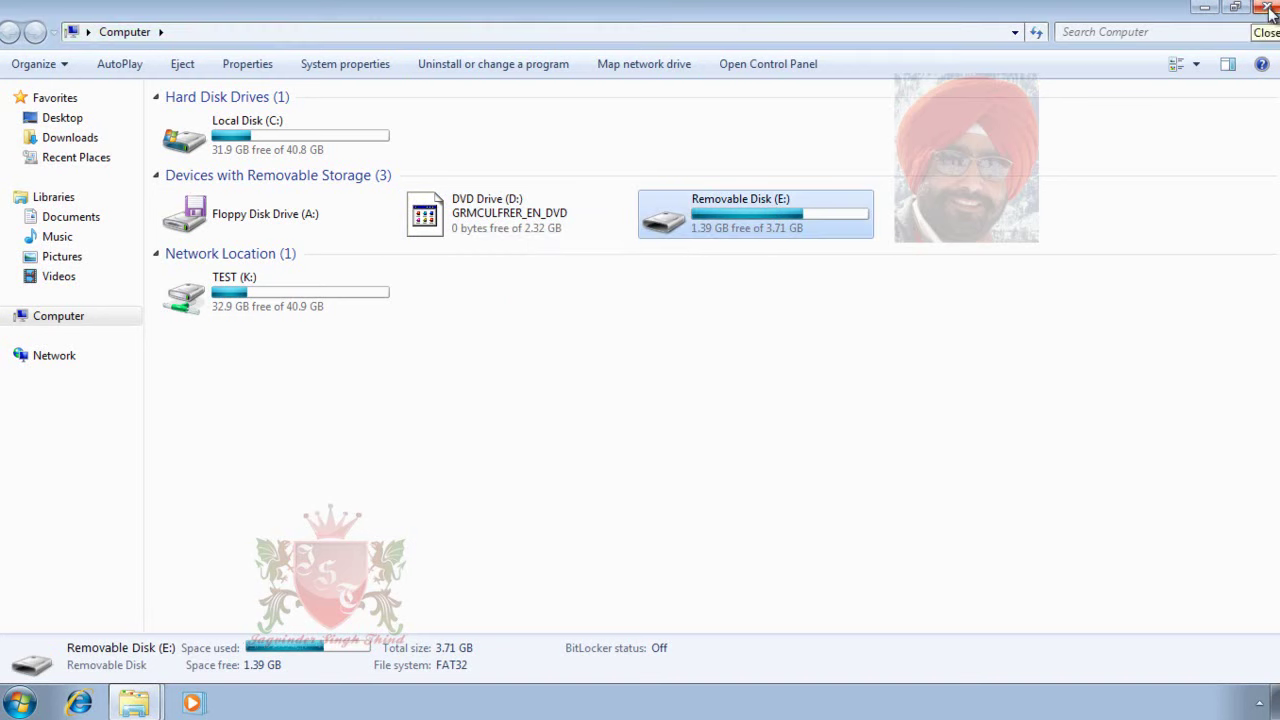
left_click(1266, 7)
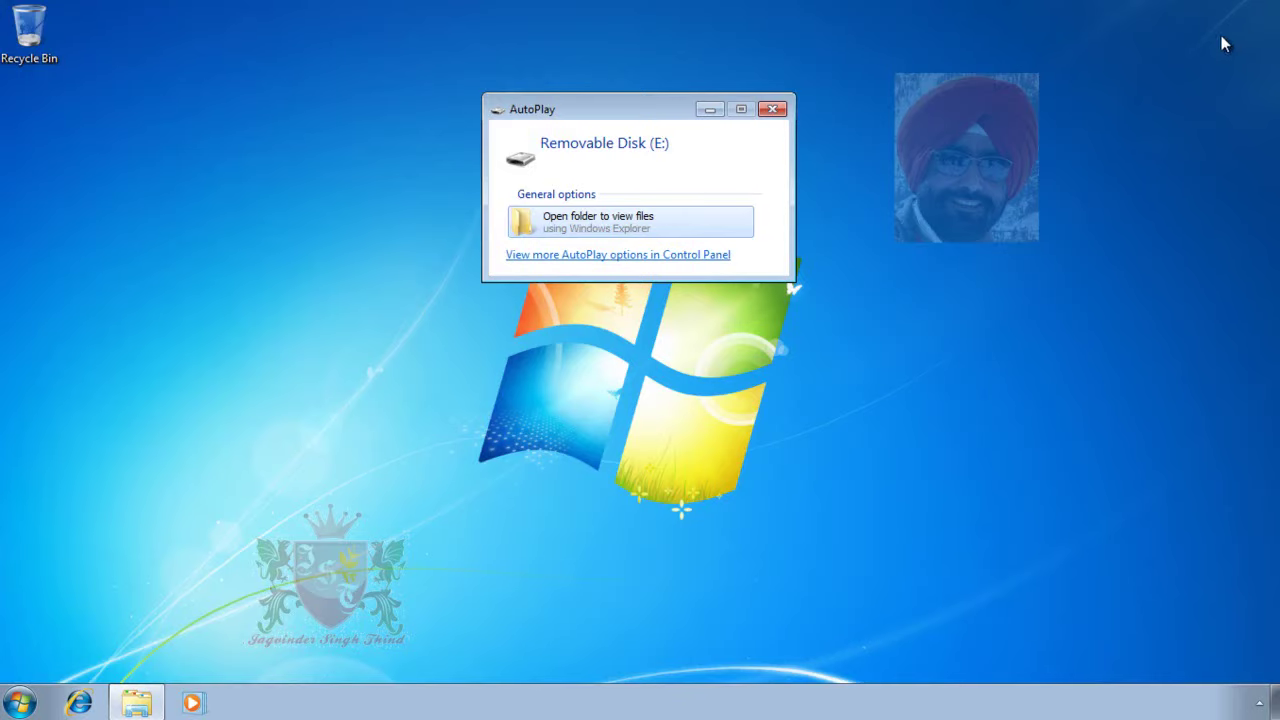
left_click(557, 222)
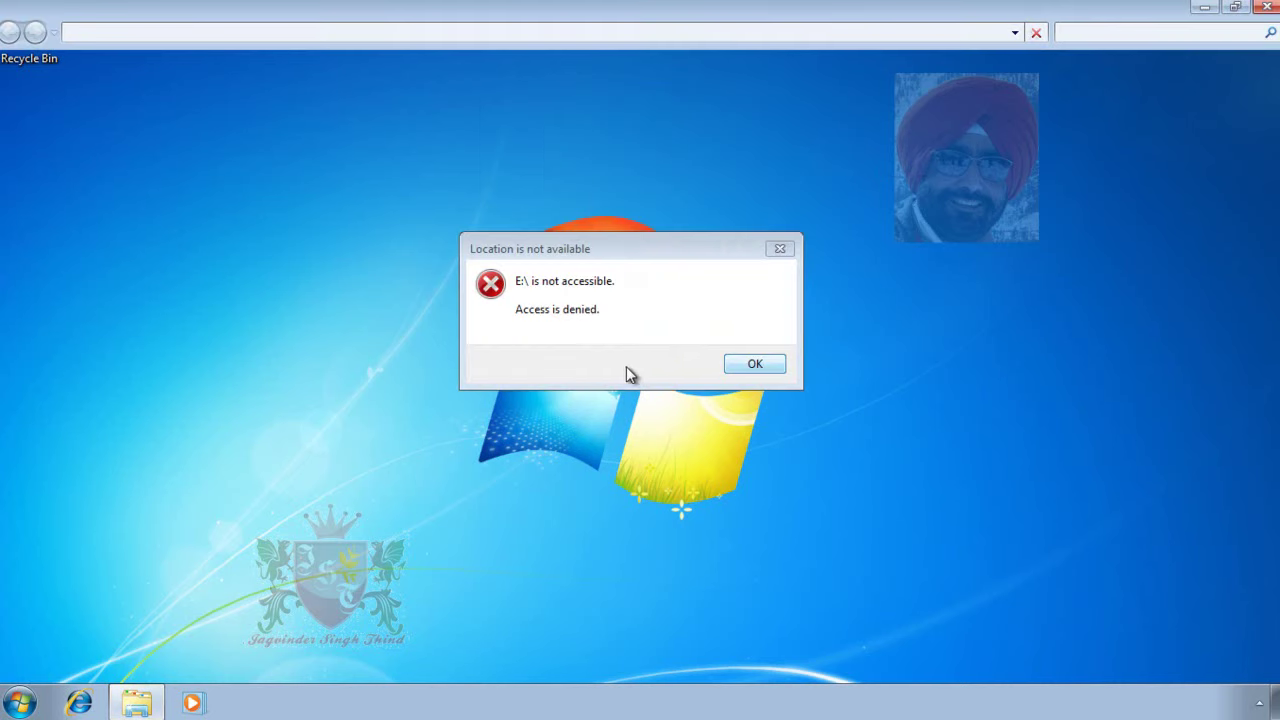
left_click(754, 365)
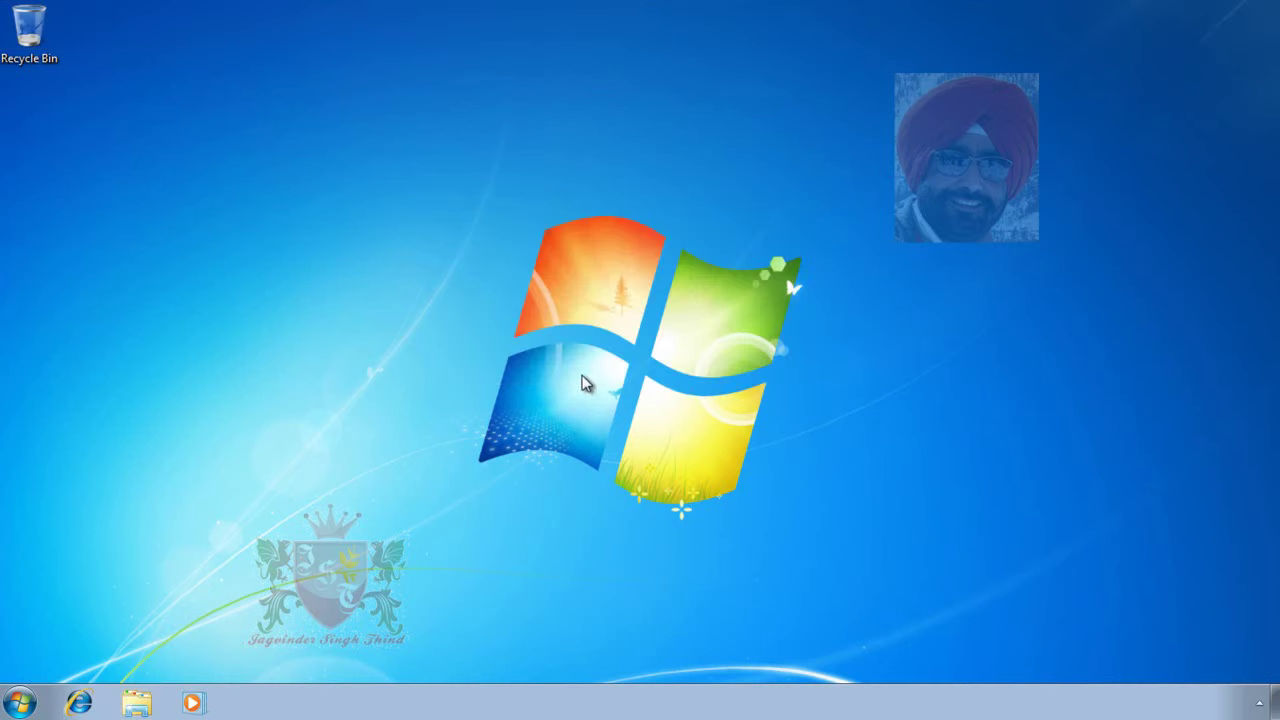